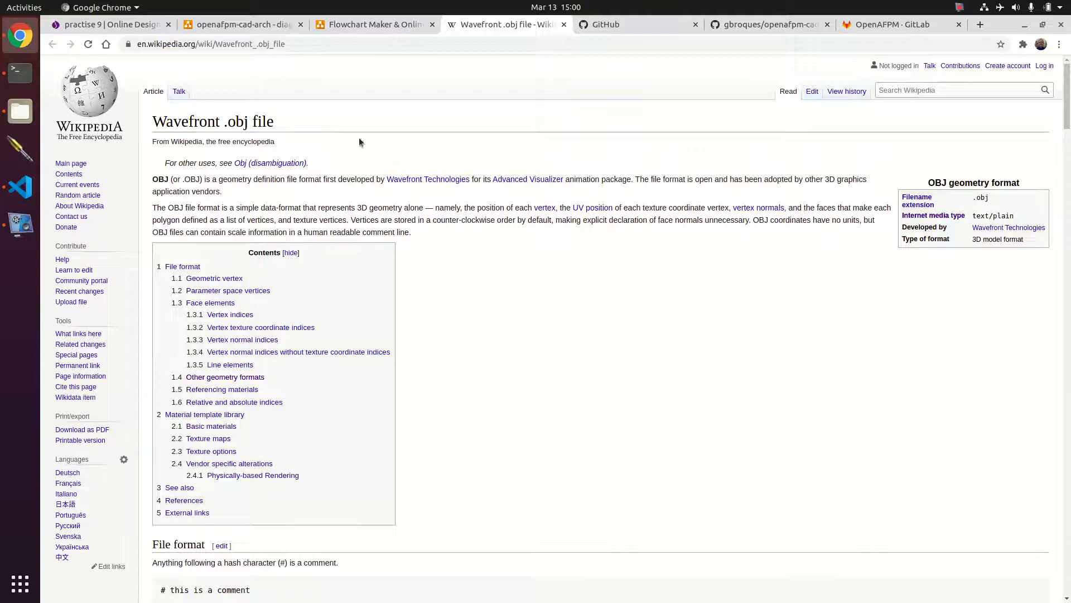
# Step: Show the architecture diagram in the browser, and launch the desktop app from the terminal with npm start, in a maximized window
pyautogui.click(384, 31)
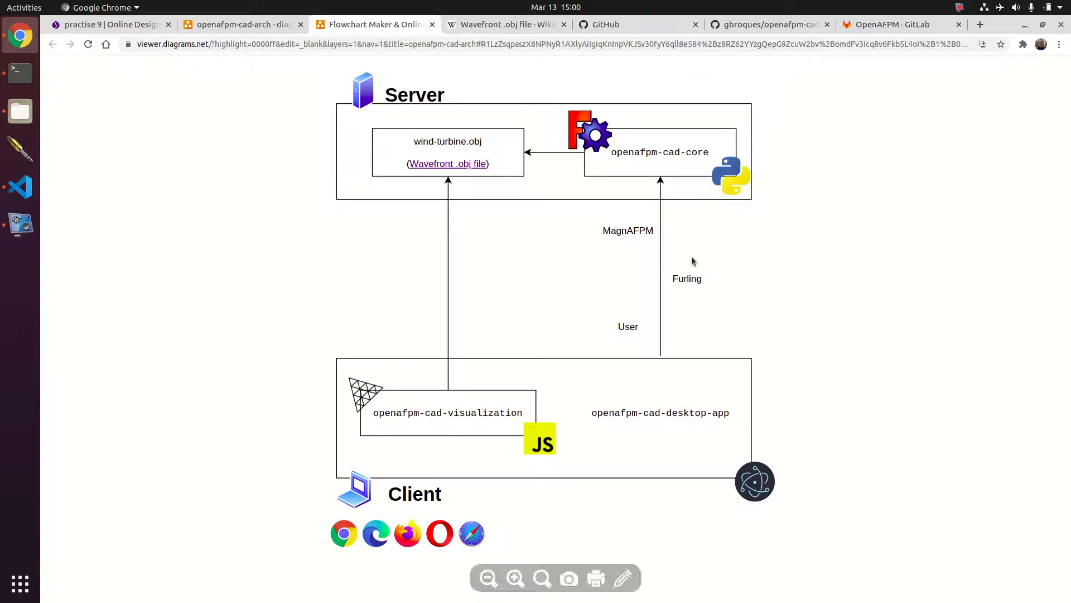
pyautogui.click(20, 72)
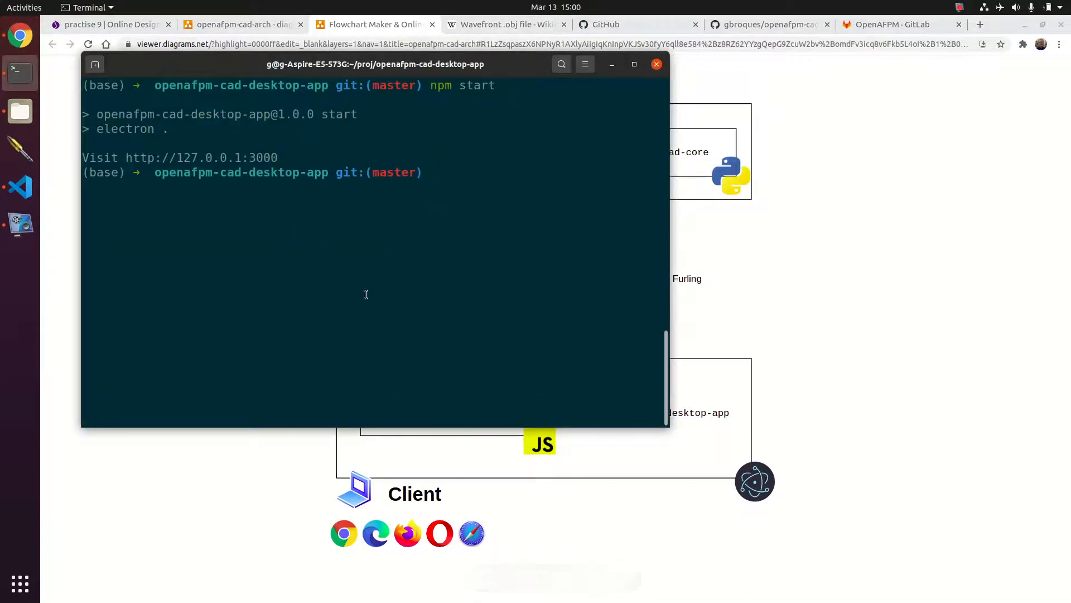
pyautogui.write('n')
pyautogui.press('Return')
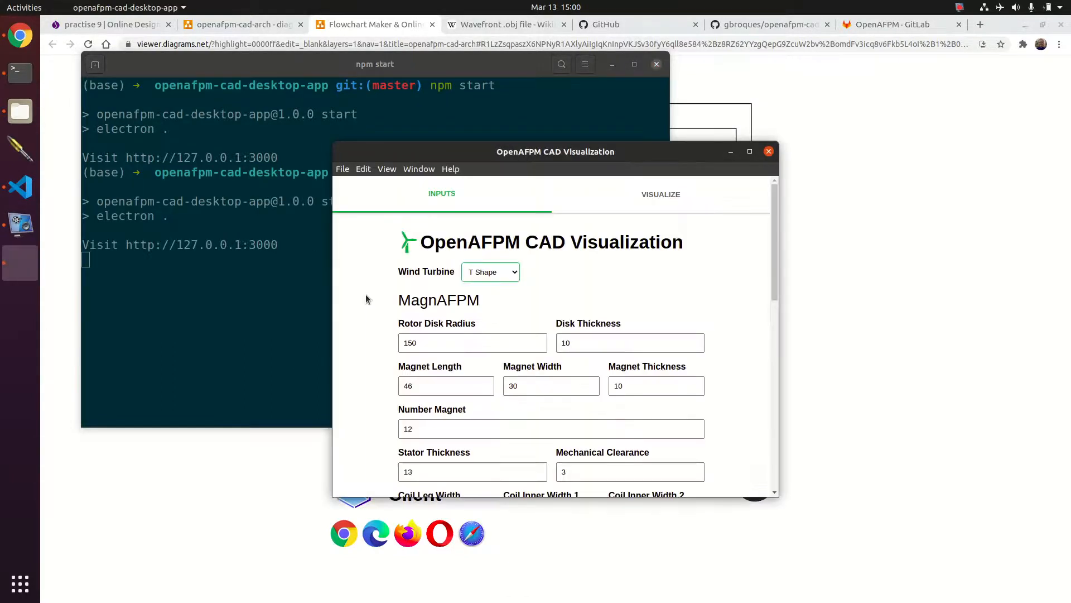
pyautogui.click(750, 151)
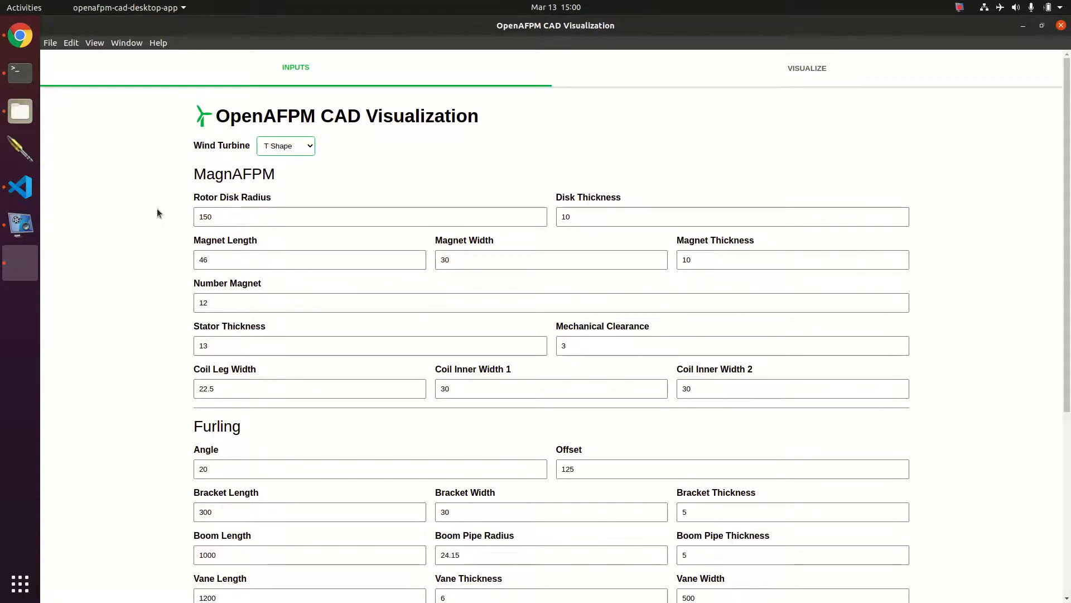
# Step: Review the MagnAFPM, Furling and User parameter groups of the T Shape wind turbine
pyautogui.scroll(-5, 145, 311)
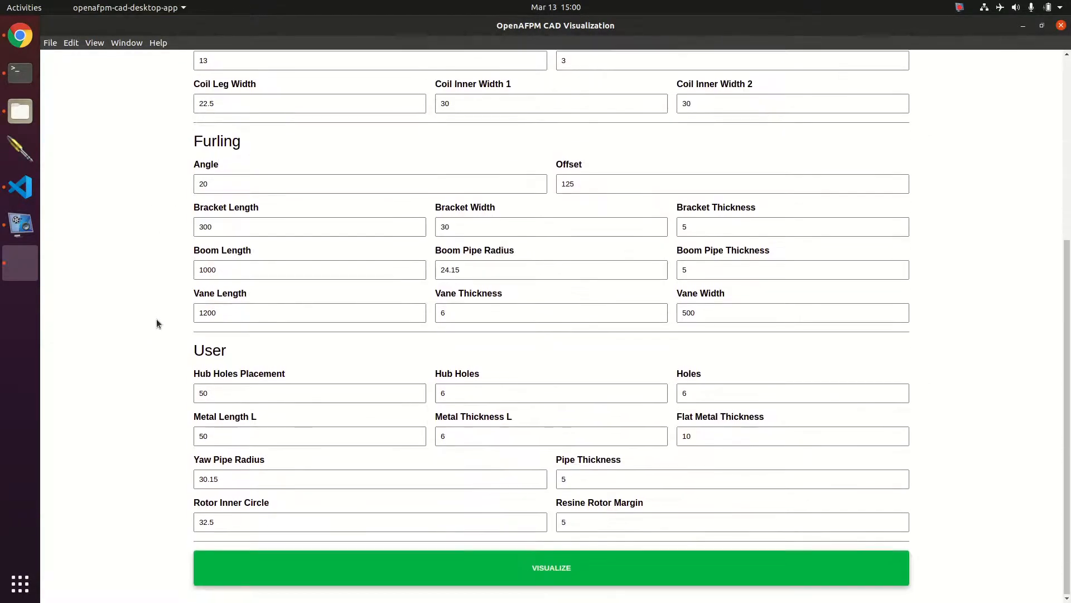
pyautogui.scroll(5, 156, 323)
pyautogui.doubleClick(218, 148)
pyautogui.click(221, 406)
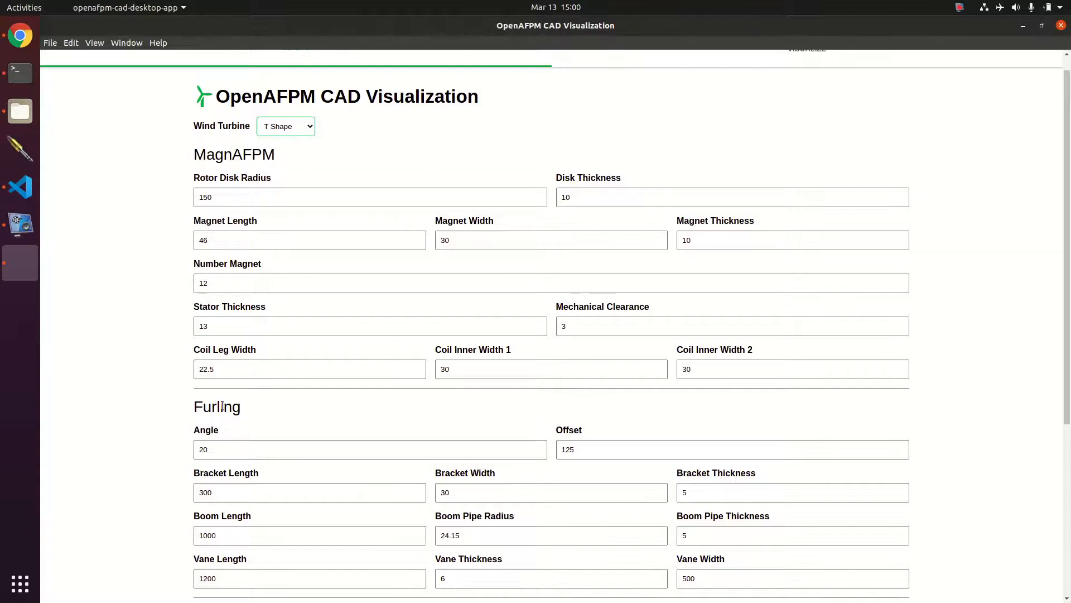
pyautogui.doubleClick(221, 406)
pyautogui.scroll(-4, 221, 402)
pyautogui.click(206, 374)
pyautogui.doubleClick(206, 375)
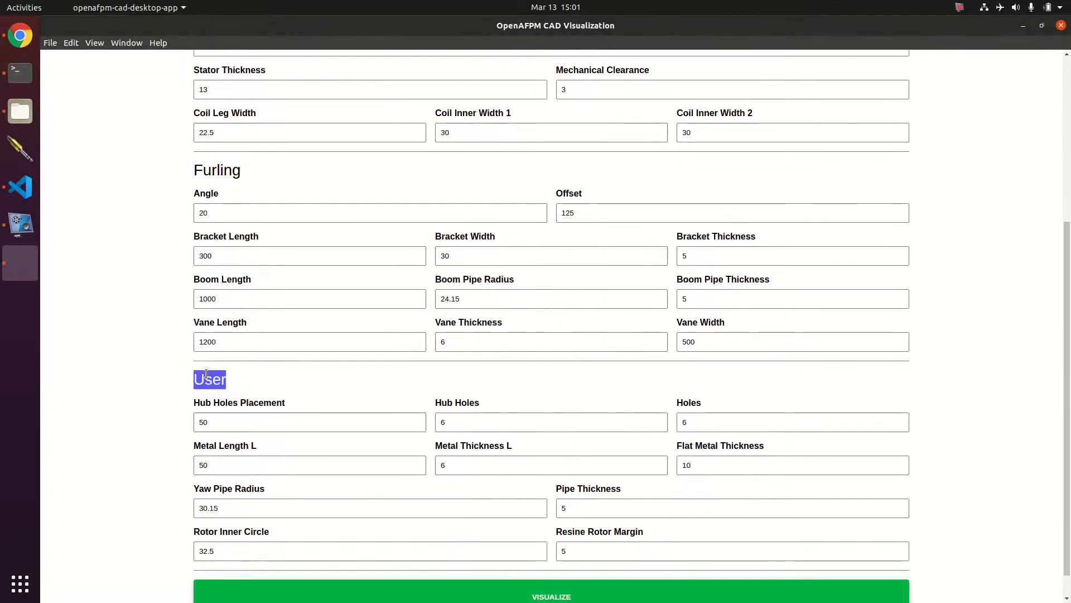
pyautogui.scroll(5, 207, 375)
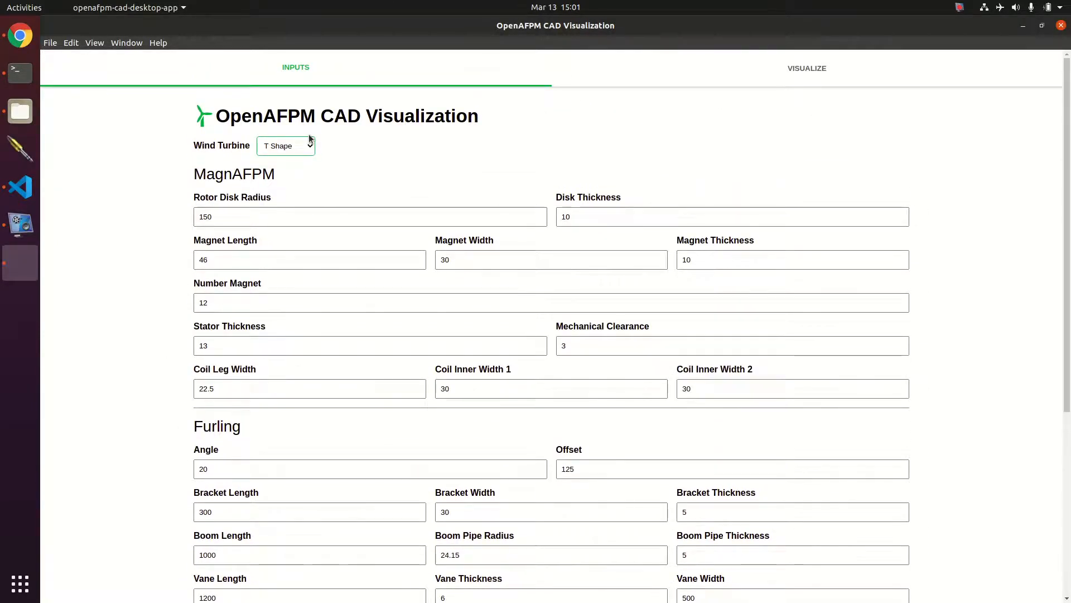
# Step: Set the wind turbine type to H Shape and check its preset rotor disk radius
pyautogui.click(310, 139)
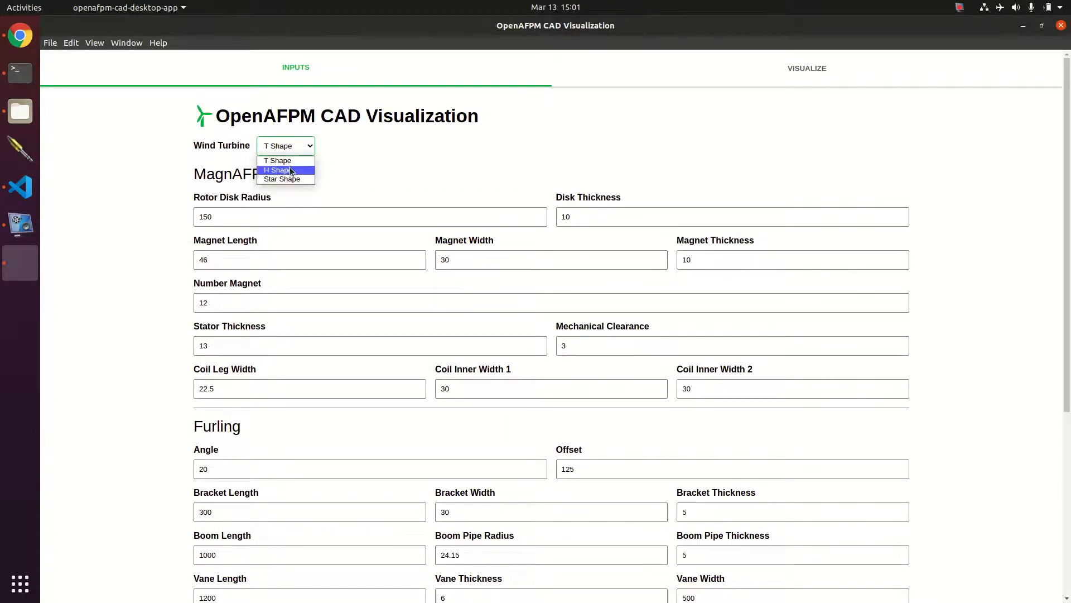
pyautogui.click(289, 169)
pyautogui.click(253, 219)
pyautogui.moveTo(296, 217); pyautogui.dragTo(173, 212)
pyautogui.click(173, 212)
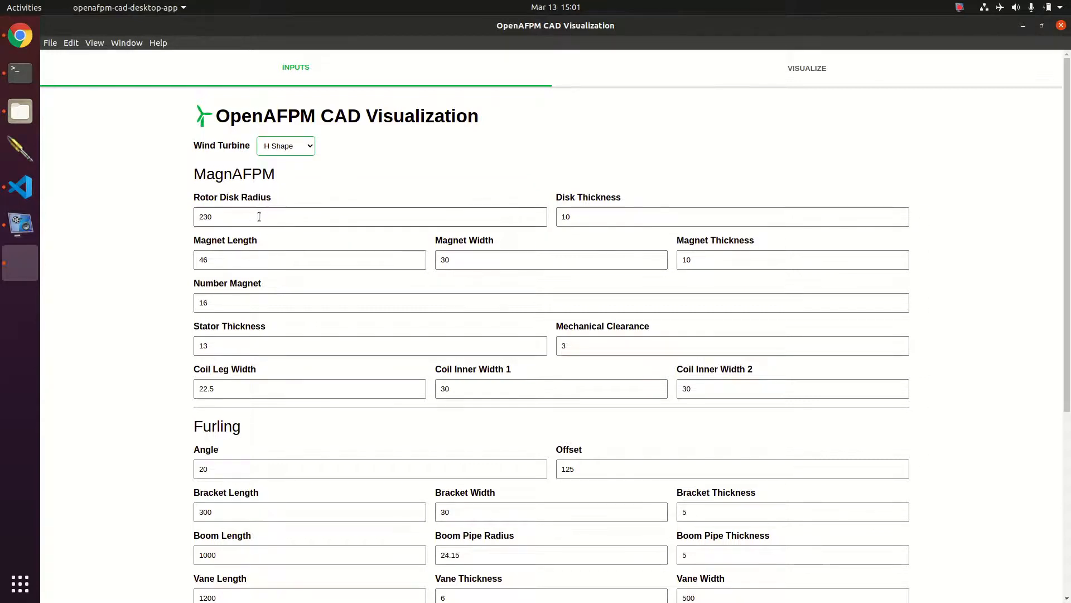
# Step: Switch the wind turbine type to Star Shape to compare its presets, and return it to T Shape
pyautogui.click(284, 153)
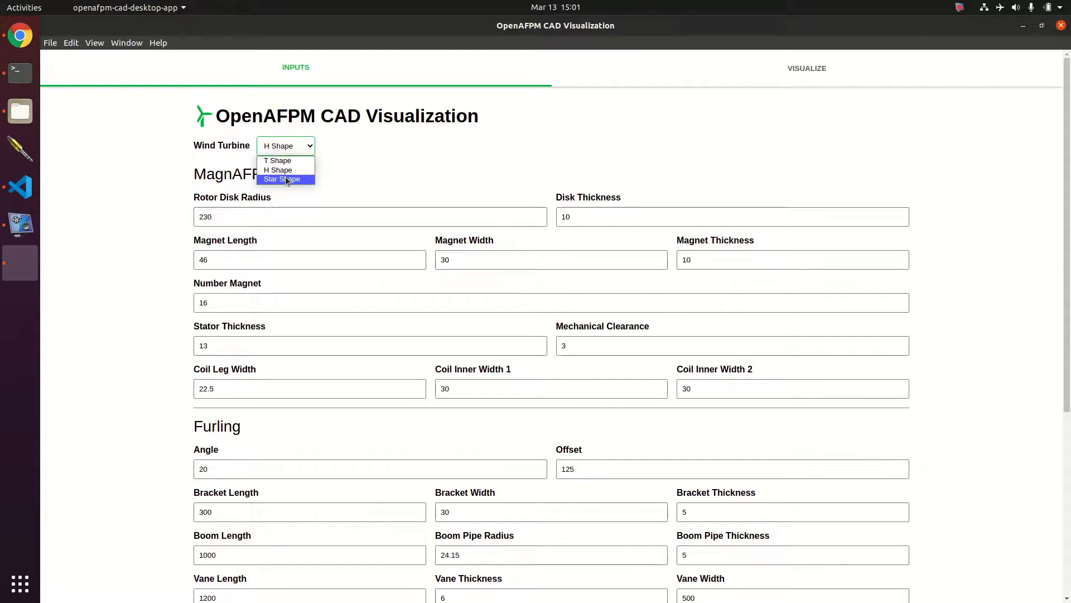
pyautogui.click(286, 180)
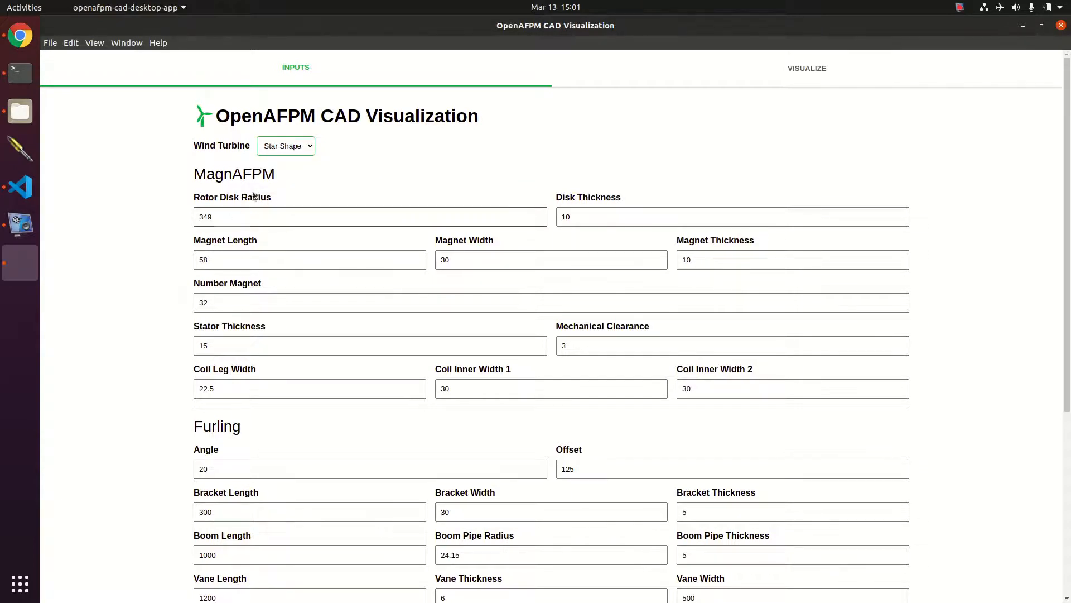
pyautogui.click(284, 146)
pyautogui.click(281, 160)
# Step: Re-enter the Rotor Disk Radius as 150 in the MagnAFPM group
pyautogui.click(199, 210)
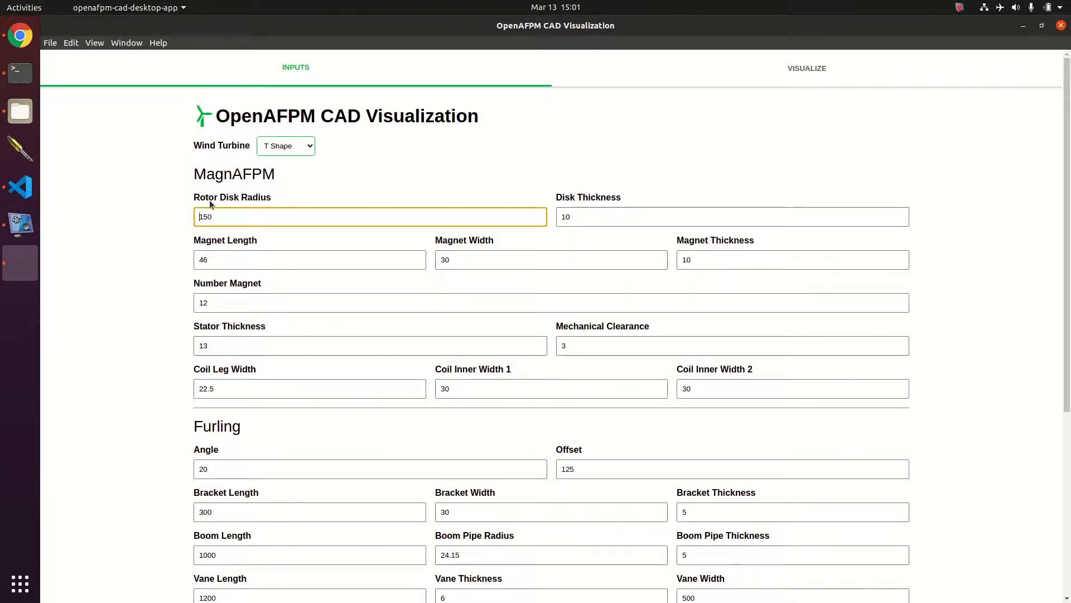
pyautogui.click(607, 217)
pyautogui.click(372, 212)
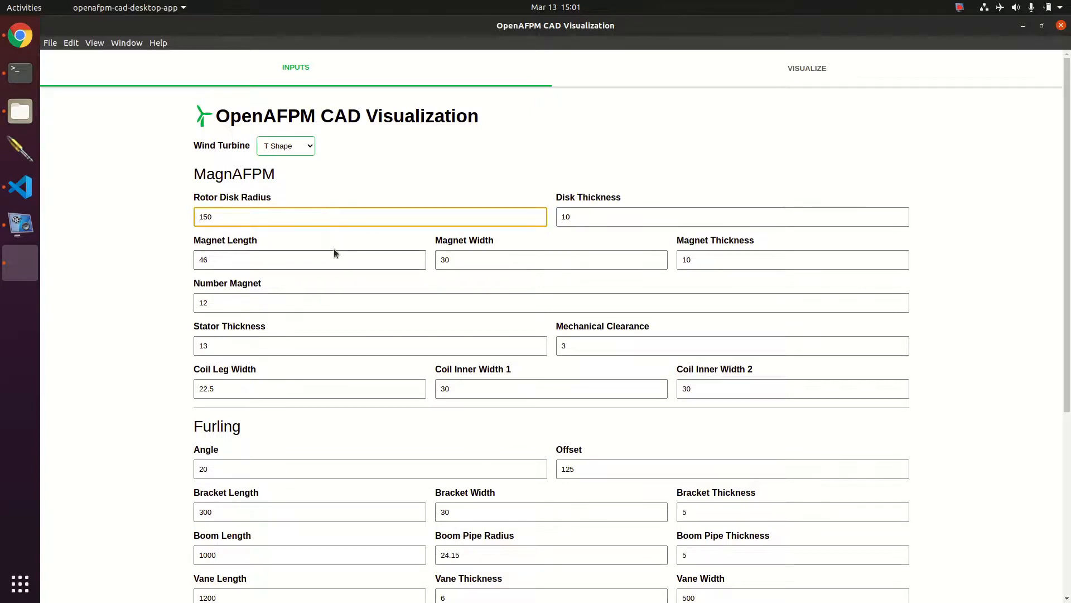
pyautogui.press('BackSpace')
pyautogui.press('BackSpace')
pyautogui.write('50')
pyautogui.click(132, 293)
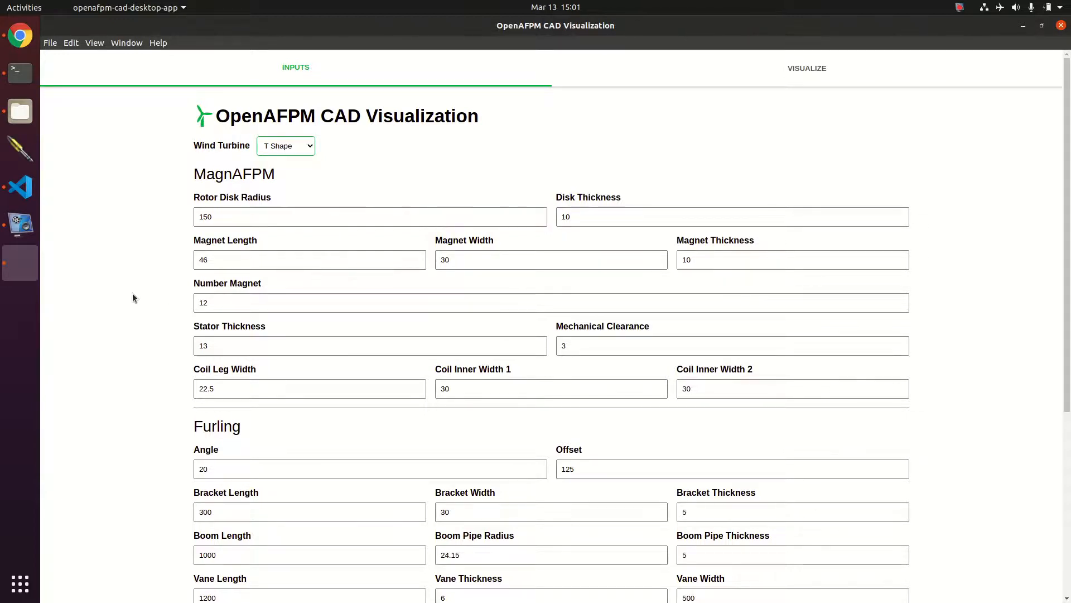
# Step: Generate the 3D visualization of the T Shape wind turbine from the entered parameters
pyautogui.scroll(-5, 130, 283)
pyautogui.scroll(-5, 134, 284)
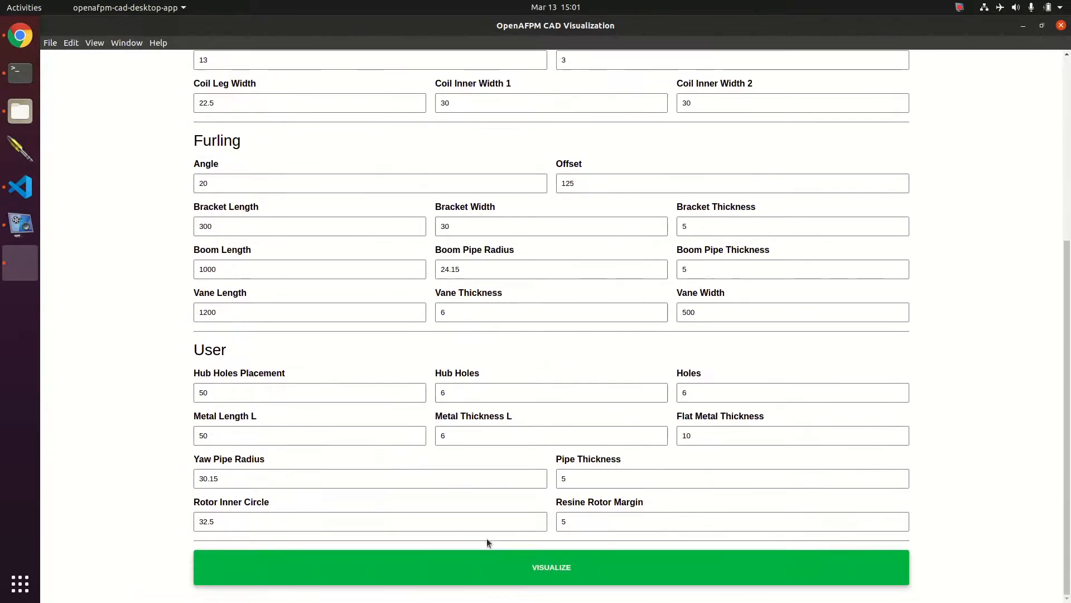
pyautogui.click(489, 567)
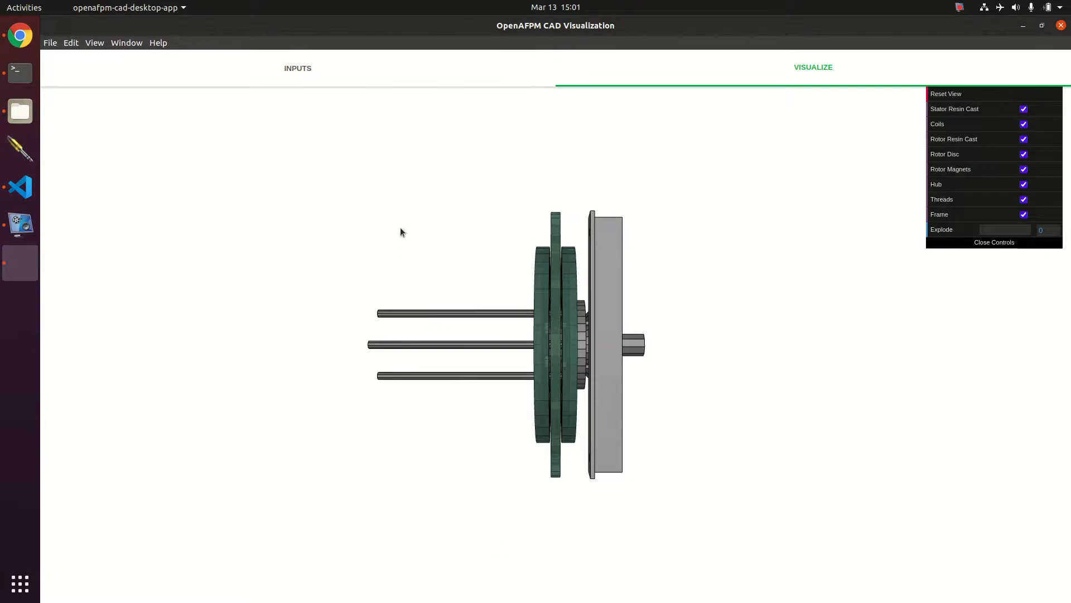
# Step: Set Explode to 100 and inspect the separated generator parts from several sides
pyautogui.moveTo(400, 232); pyautogui.dragTo(519, 301)
pyautogui.moveTo(308, 319); pyautogui.dragTo(453, 294)
pyautogui.moveTo(983, 230); pyautogui.dragTo(1067, 224)
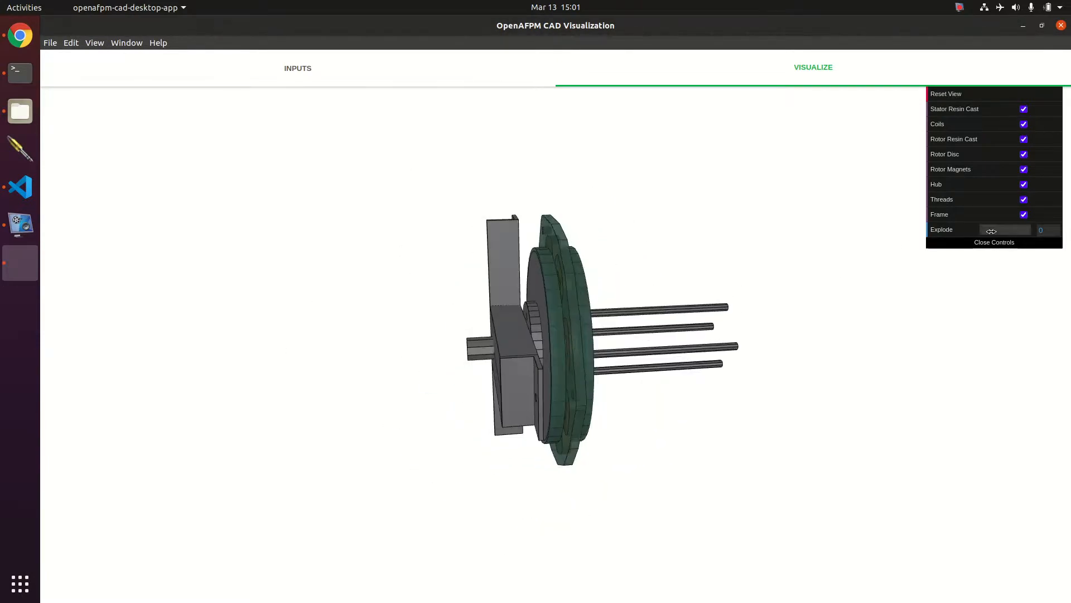
pyautogui.moveTo(701, 235); pyautogui.dragTo(571, 321)
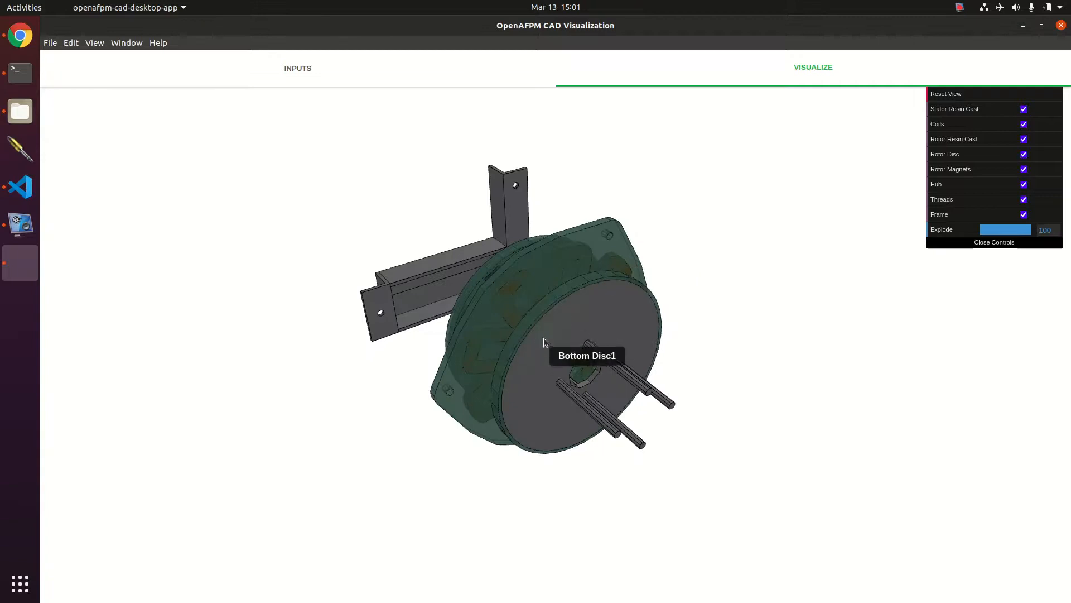
pyautogui.moveTo(575, 413)
pyautogui.mouseDown()
pyautogui.moveTo(595, 396)
pyautogui.moveTo(592, 408)
pyautogui.mouseUp()
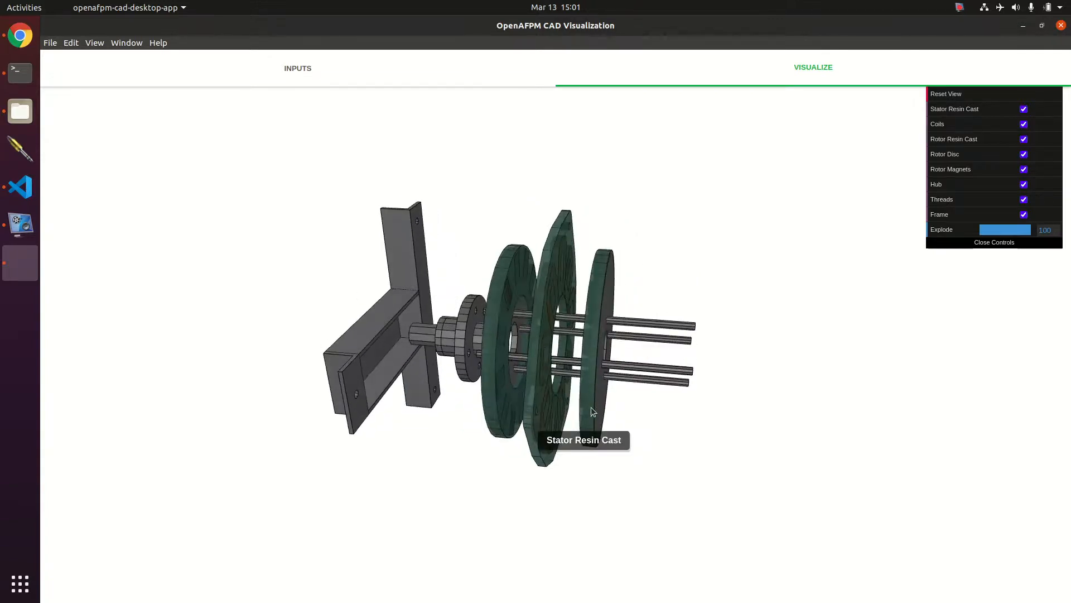
pyautogui.moveTo(495, 321); pyautogui.dragTo(634, 274)
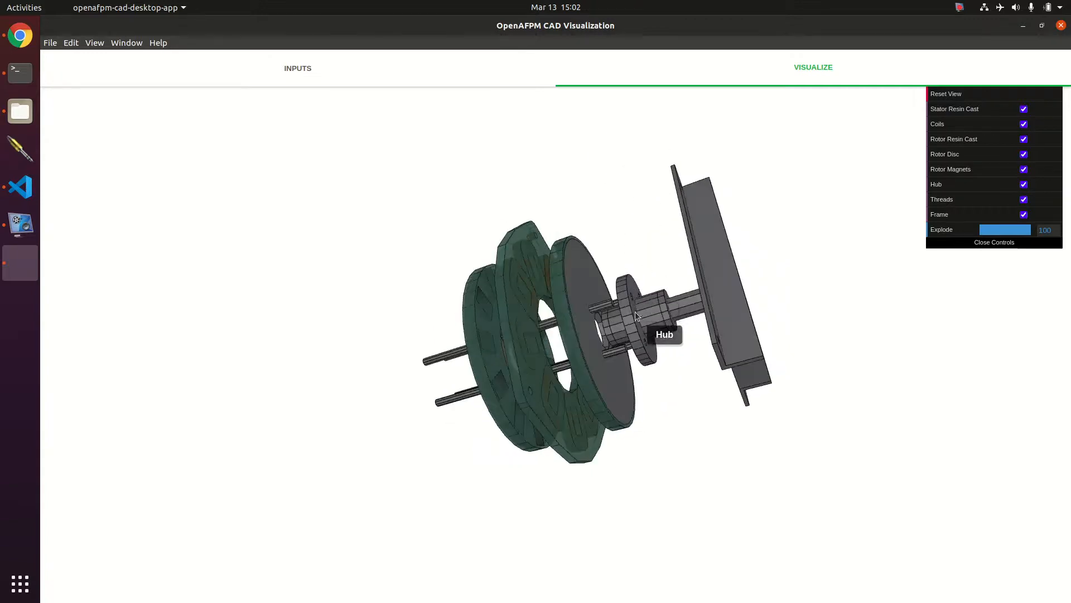
pyautogui.moveTo(452, 297); pyautogui.dragTo(514, 346)
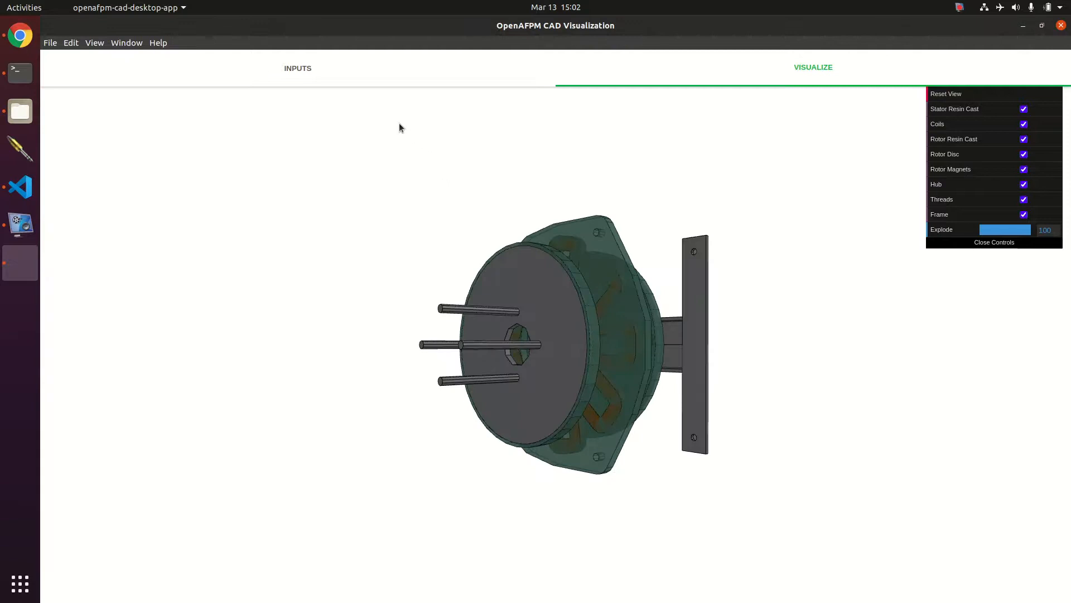
# Step: Check the architecture diagram in Chrome, return to the CAD visualization and examine the exploded discs, hub and frame up close
pyautogui.click(20, 35)
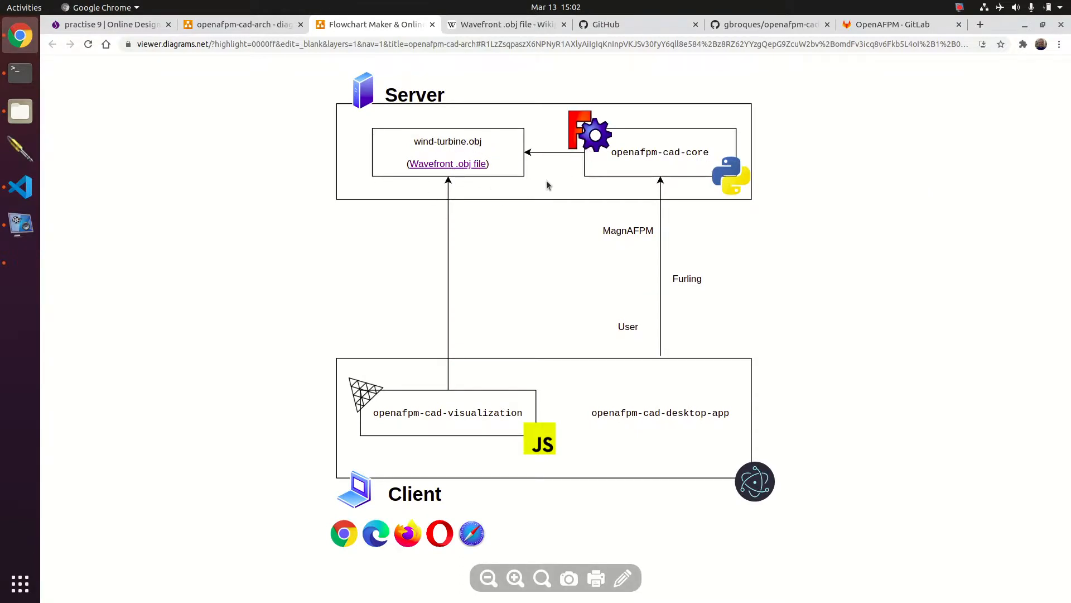
pyautogui.click(20, 262)
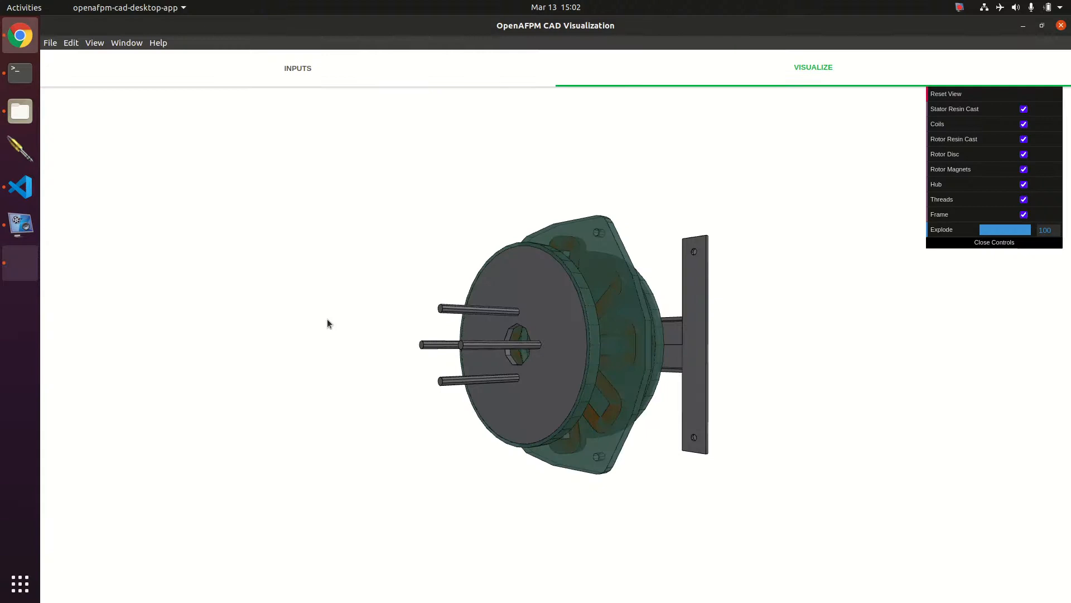
pyautogui.moveTo(460, 293); pyautogui.dragTo(523, 343)
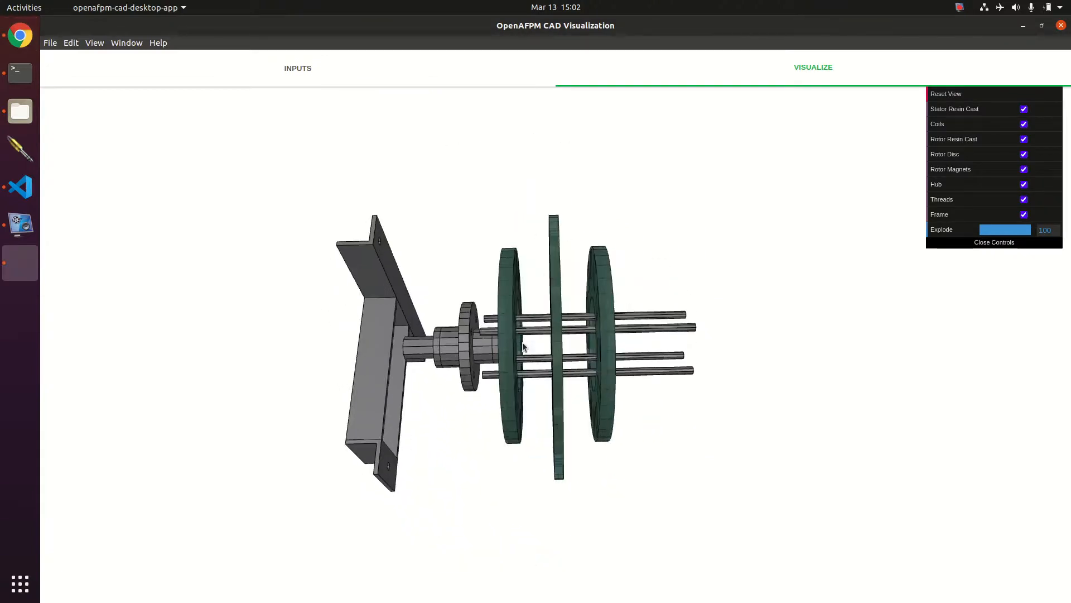
pyautogui.scroll(5, 594, 364)
pyautogui.scroll(3, 587, 363)
pyautogui.moveTo(503, 407); pyautogui.dragTo(420, 357)
pyautogui.moveTo(349, 320); pyautogui.dragTo(374, 333)
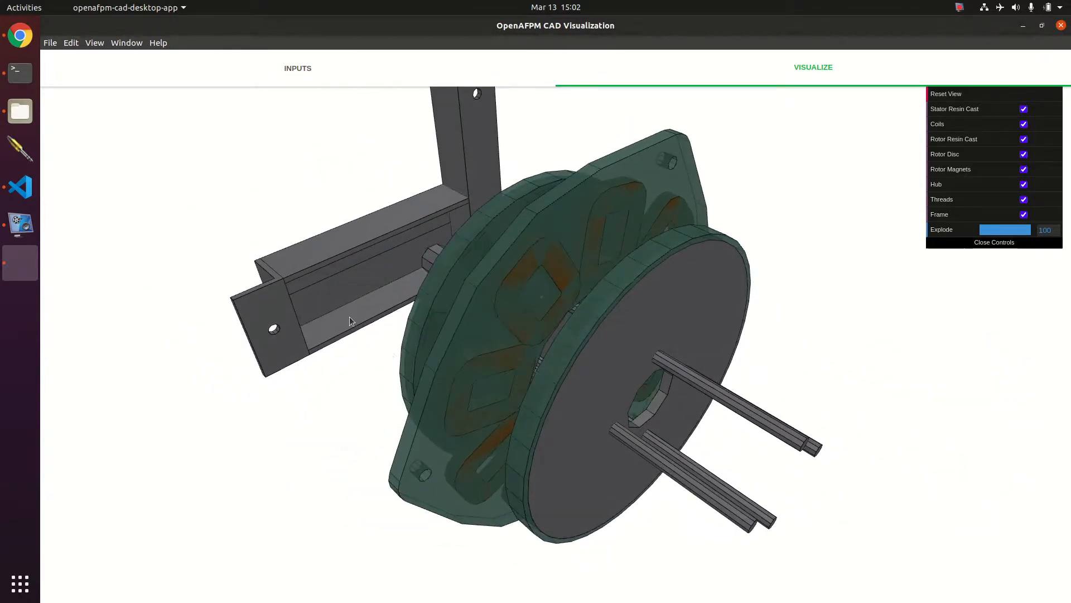
pyautogui.moveTo(338, 187); pyautogui.dragTo(625, 307)
pyautogui.scroll(7, 587, 360)
pyautogui.scroll(-9, 586, 360)
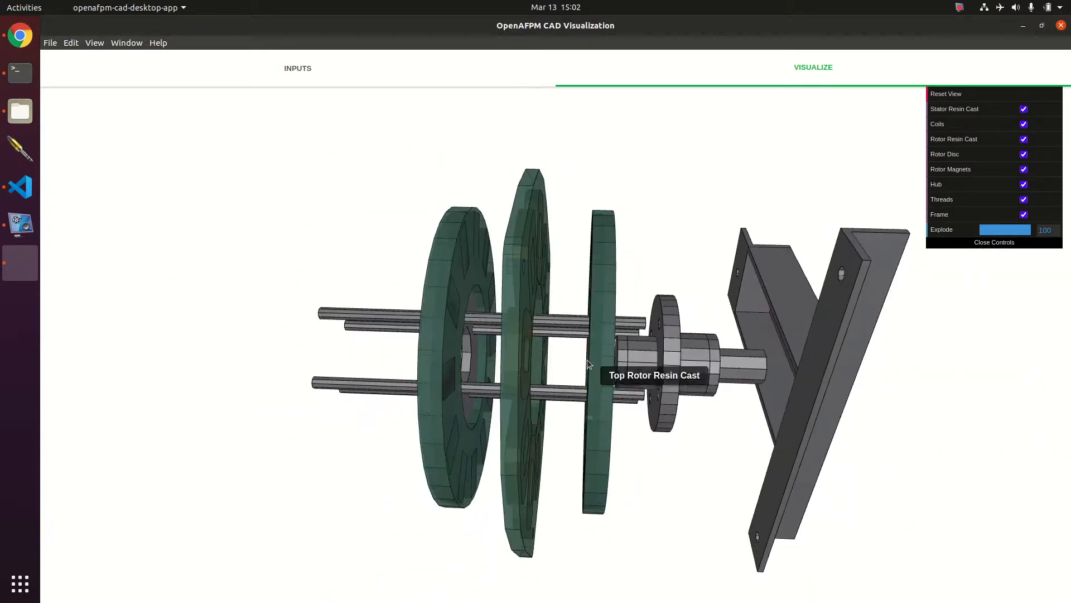
pyautogui.scroll(-3, 802, 424)
# Step: Keep Explode at 100, and briefly hide and restore the Stator Resin Cast, Threads and Frame
pyautogui.moveTo(1015, 231)
pyautogui.mouseDown()
pyautogui.moveTo(993, 230)
pyautogui.moveTo(1032, 232)
pyautogui.moveTo(921, 236)
pyautogui.moveTo(1031, 232)
pyautogui.mouseUp()
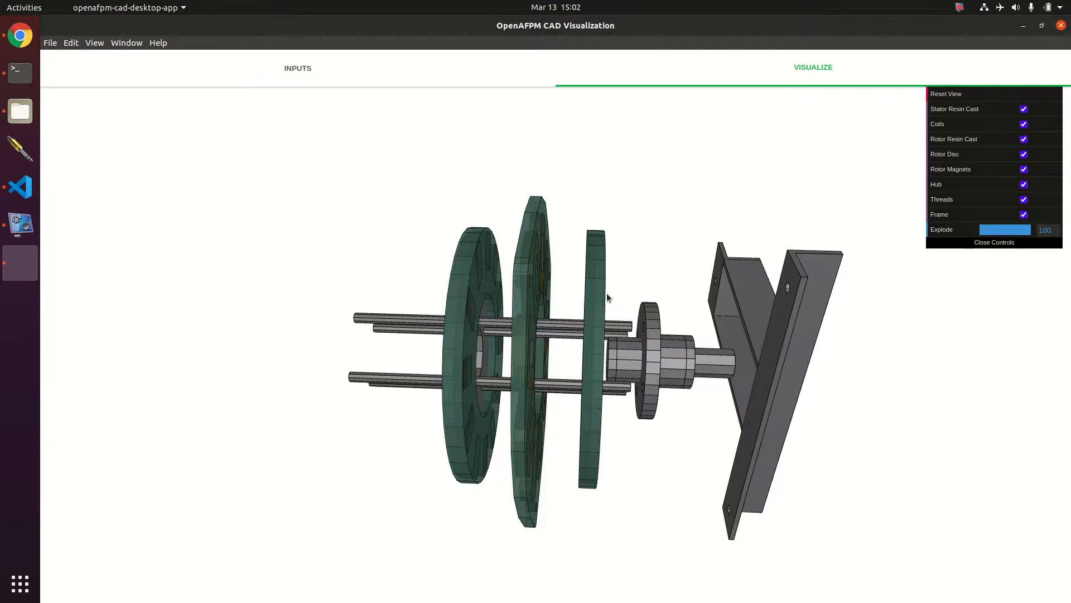
pyautogui.click(976, 111)
pyautogui.click(977, 112)
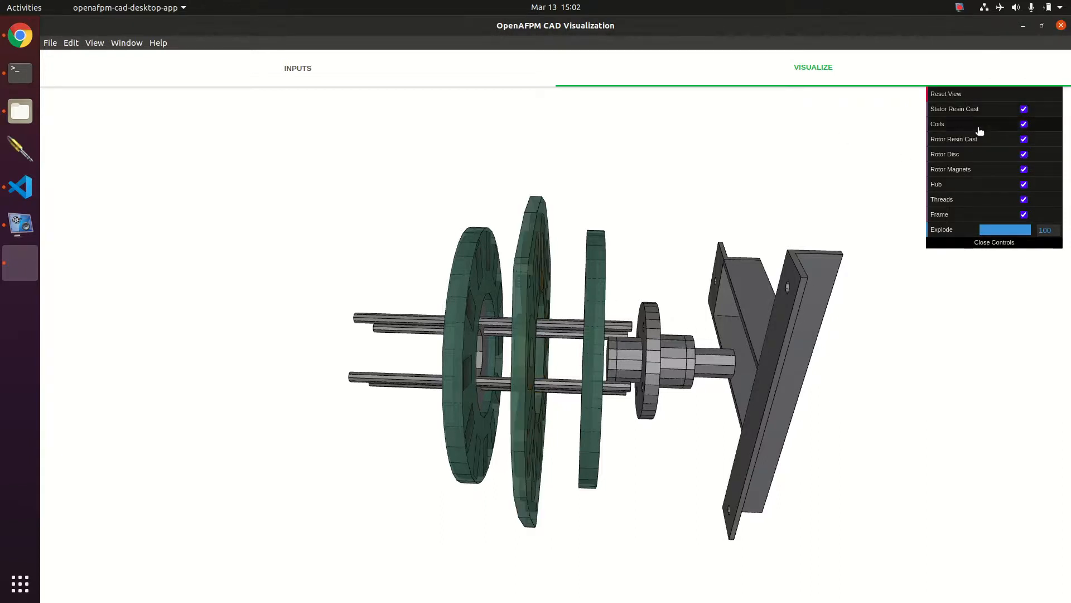
pyautogui.click(973, 215)
pyautogui.click(974, 215)
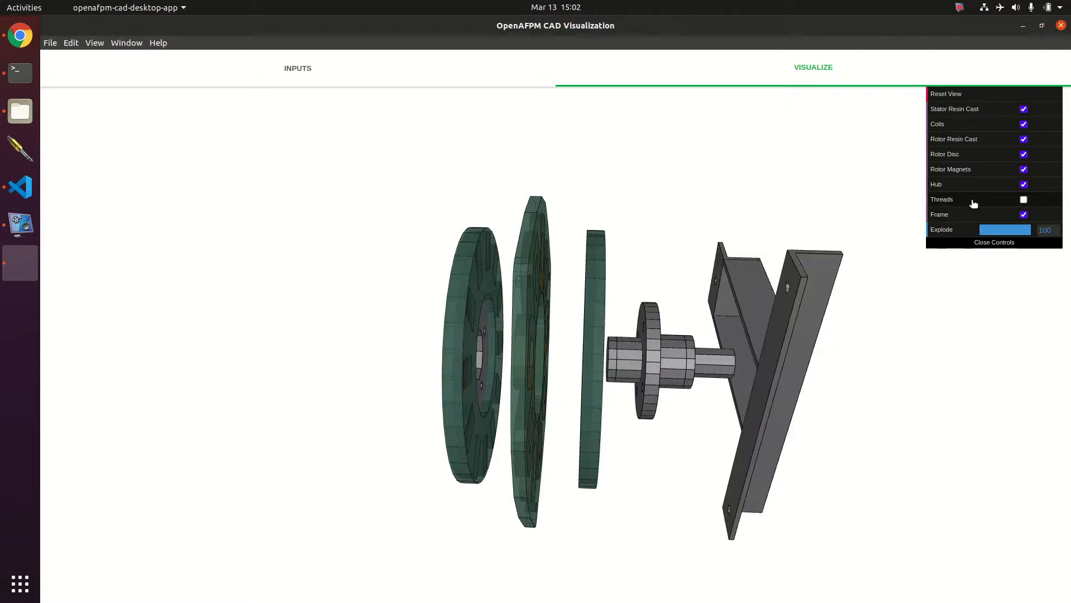
# Step: Move the model out of sight, reset the view and examine the exploded threads, discs and stator up close
pyautogui.moveTo(511, 248); pyautogui.dragTo(722, 434)
pyautogui.moveTo(722, 434); pyautogui.dragTo(183, 266, button='right')
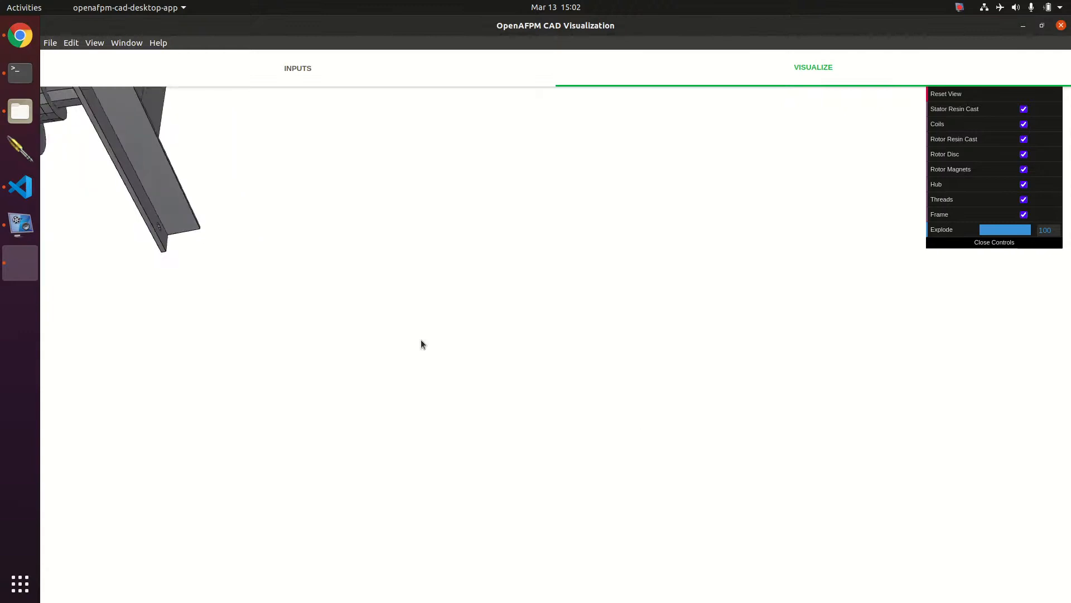
pyautogui.moveTo(550, 350); pyautogui.dragTo(554, 392)
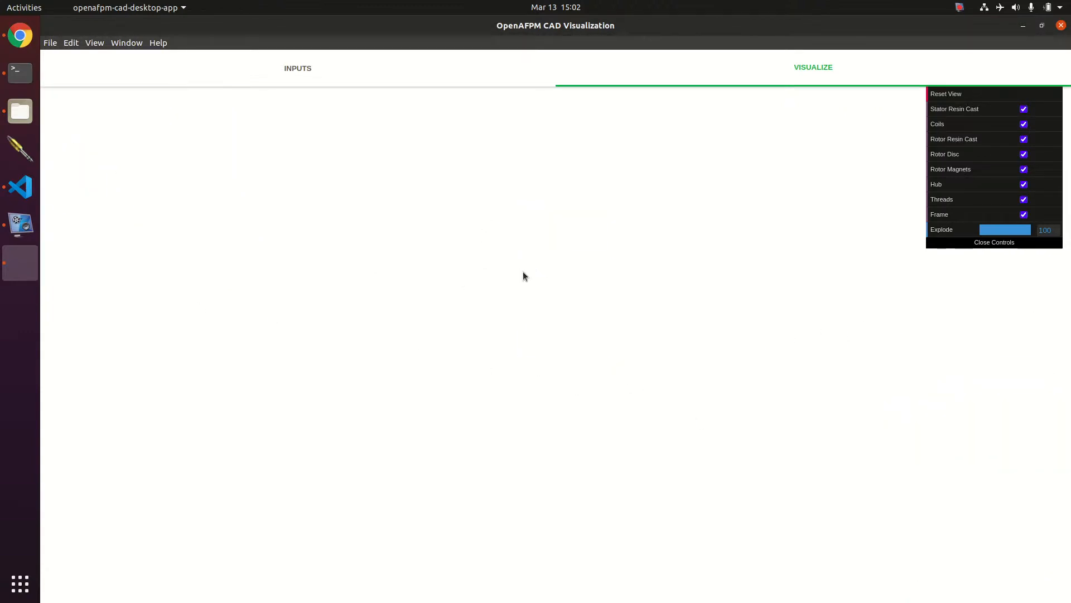
pyautogui.click(965, 95)
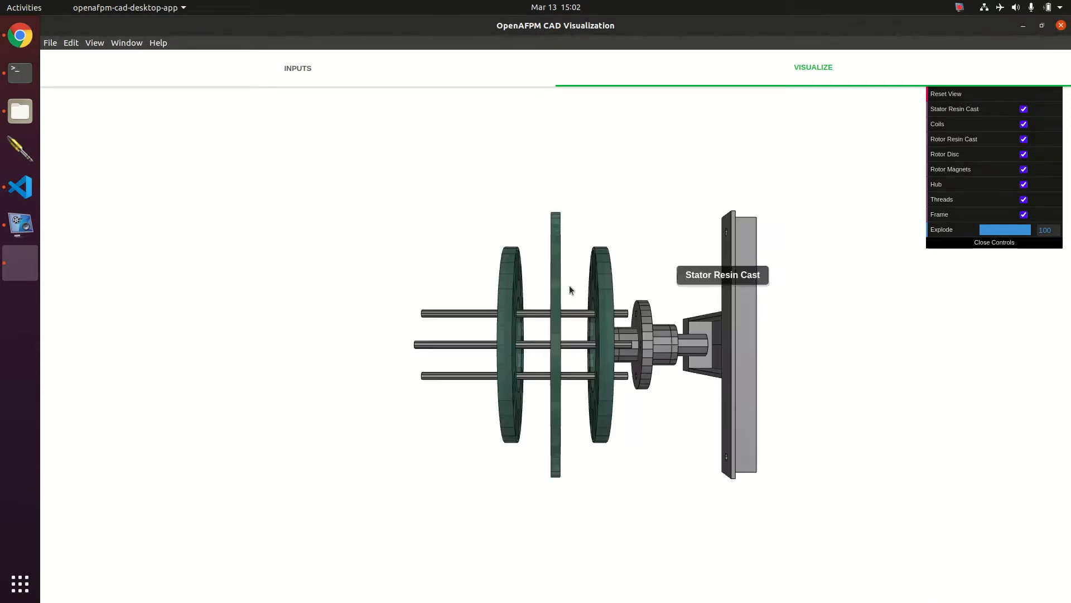
pyautogui.scroll(5, 462, 378)
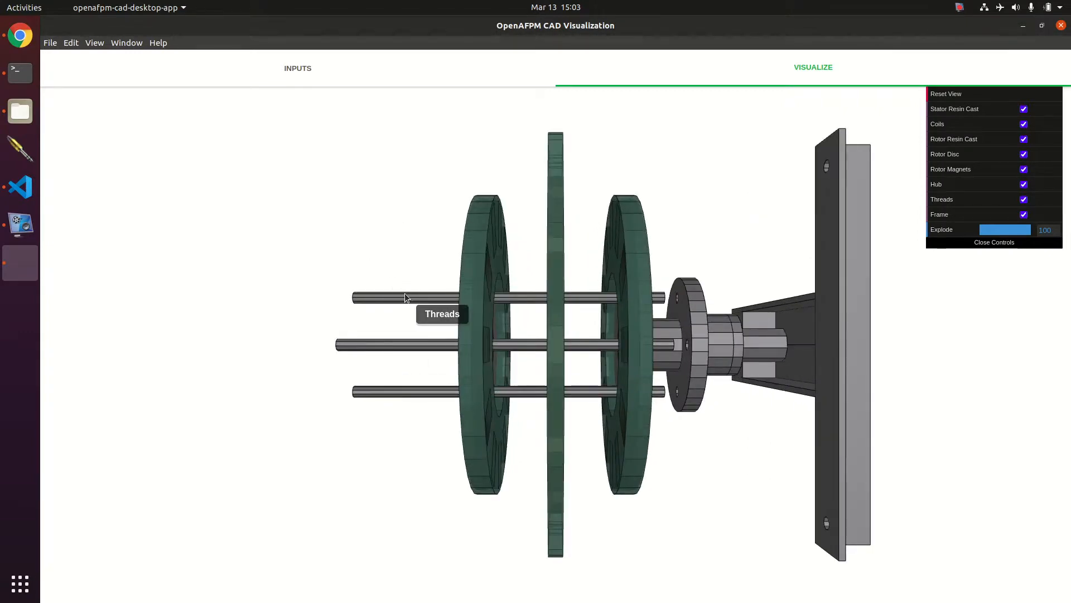
pyautogui.moveTo(483, 324); pyautogui.dragTo(452, 325)
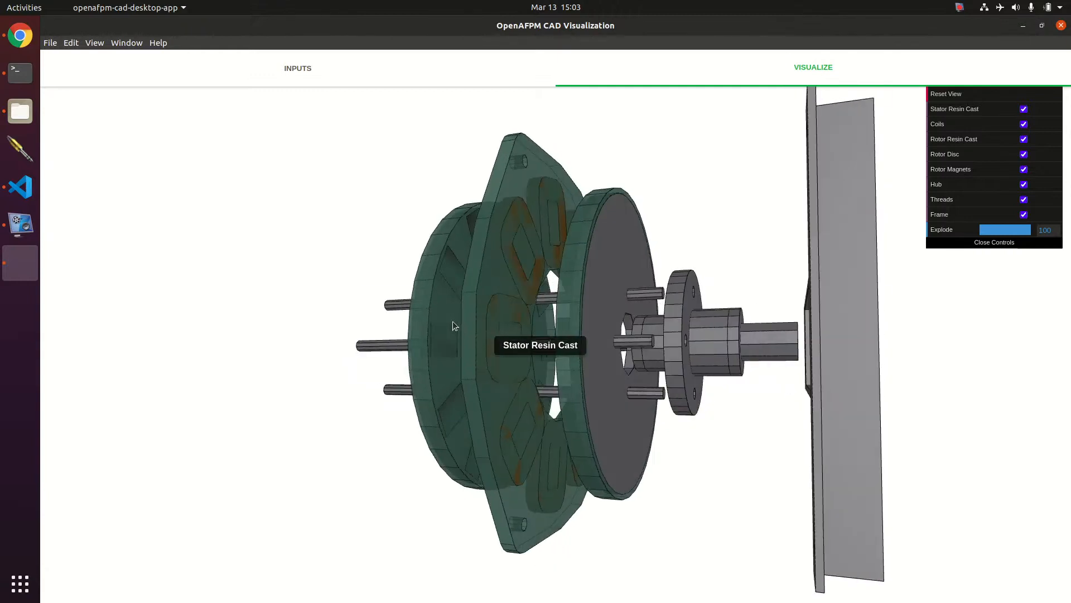
# Step: Hide the Stator Resin Cast and Rotor Resin Cast, and inspect the exposed coils and rotor magnets from another angle
pyautogui.click(967, 111)
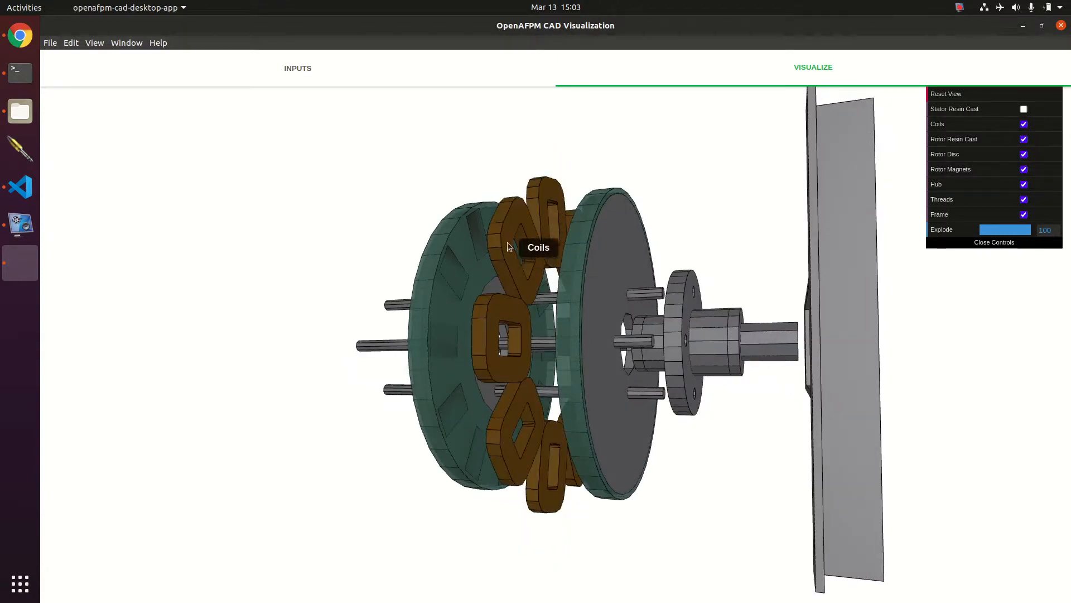
pyautogui.click(981, 141)
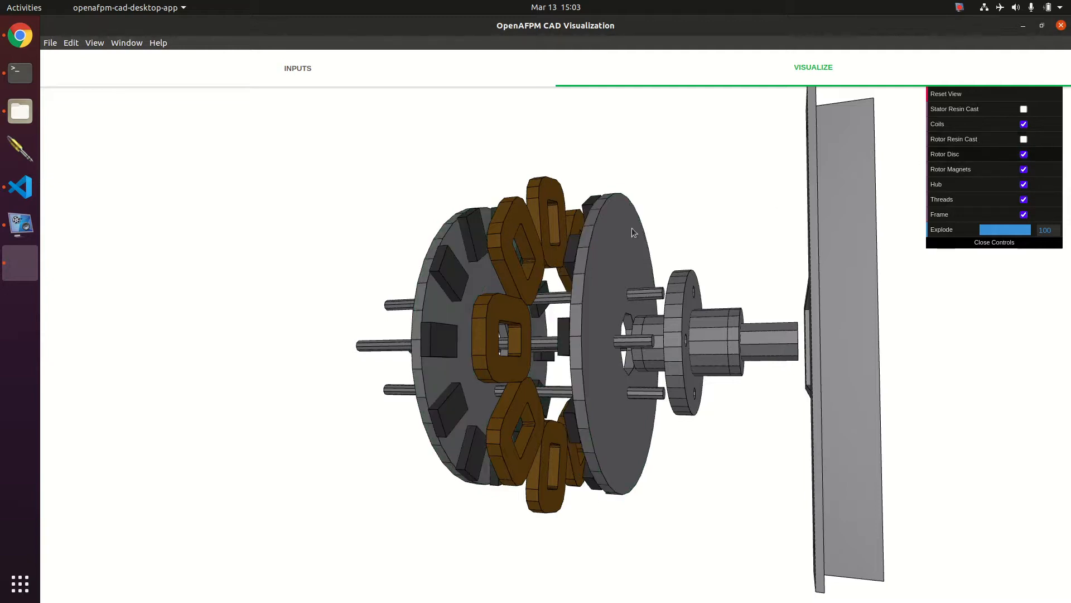
pyautogui.moveTo(292, 189); pyautogui.dragTo(406, 167)
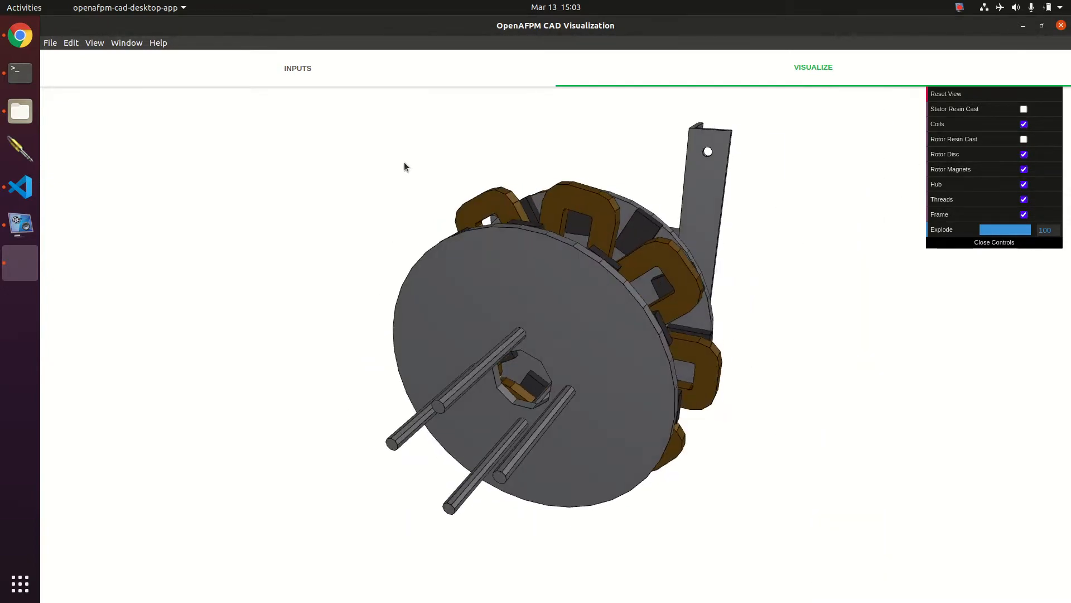
# Step: Return to the wind turbine inputs and review the MagnAFPM, Furling and User parameters
pyautogui.click(370, 81)
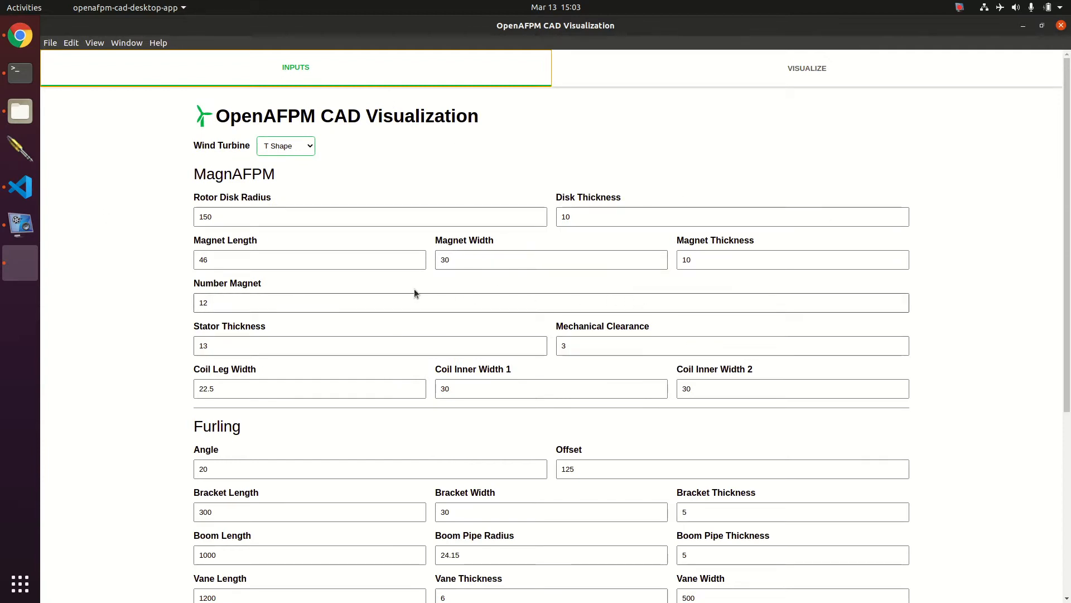
pyautogui.scroll(-5, 275, 258)
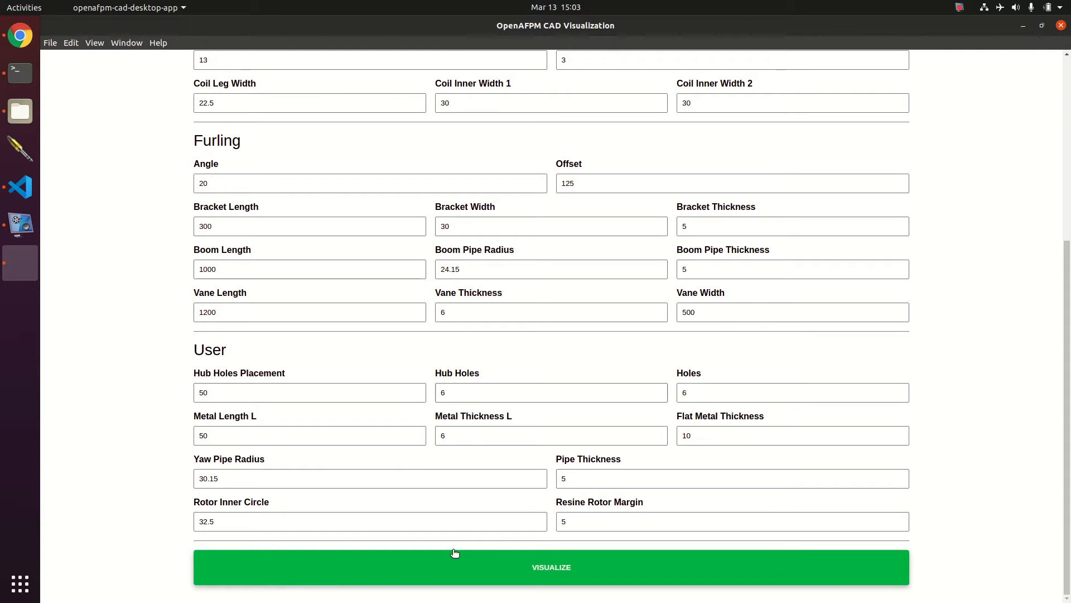
pyautogui.scroll(5, 558, 363)
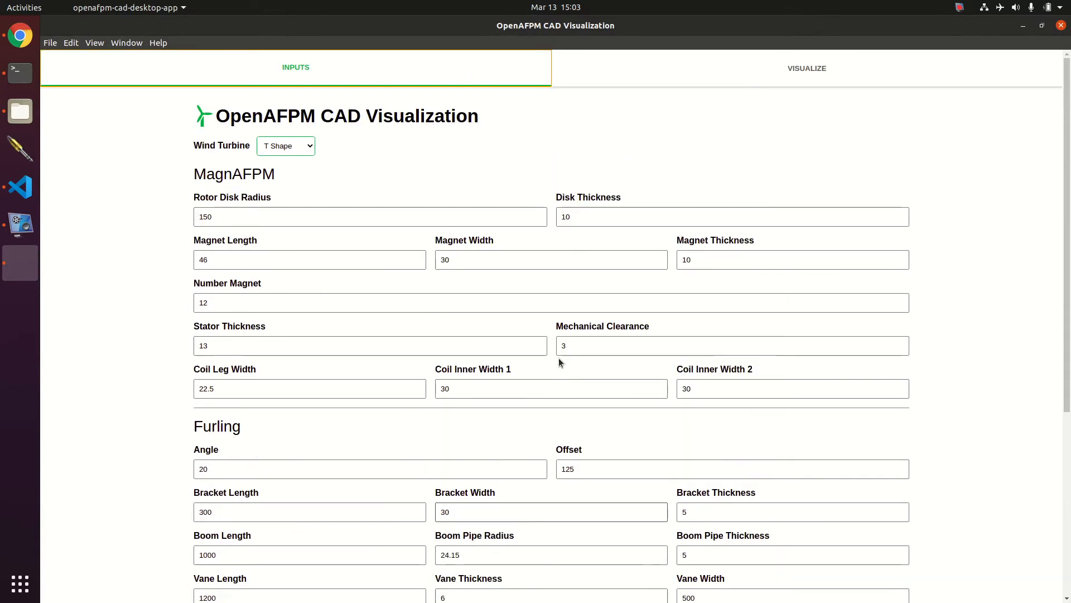
pyautogui.scroll(-5, 563, 361)
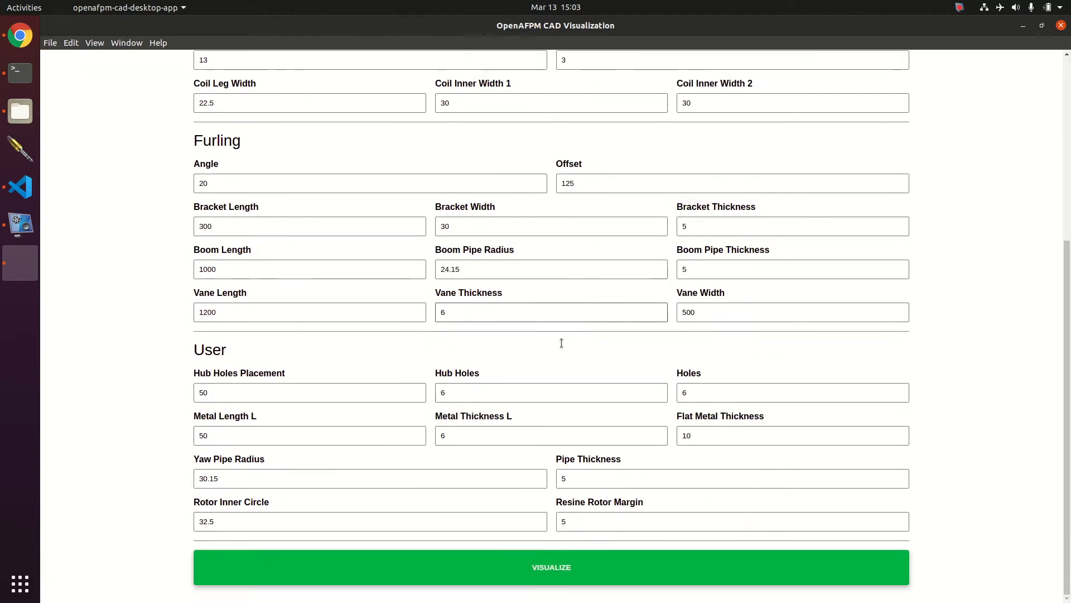
# Step: Reopen the visualization to view the exploded model from the side, and switch to the architecture diagram in Chrome
pyautogui.click(585, 568)
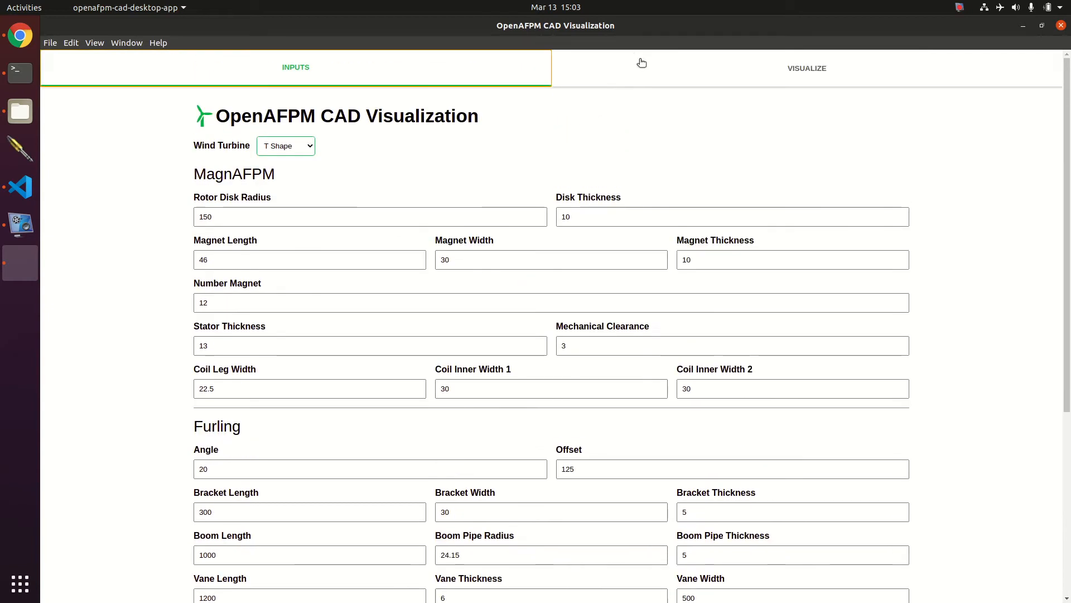
pyautogui.moveTo(298, 193); pyautogui.dragTo(475, 287)
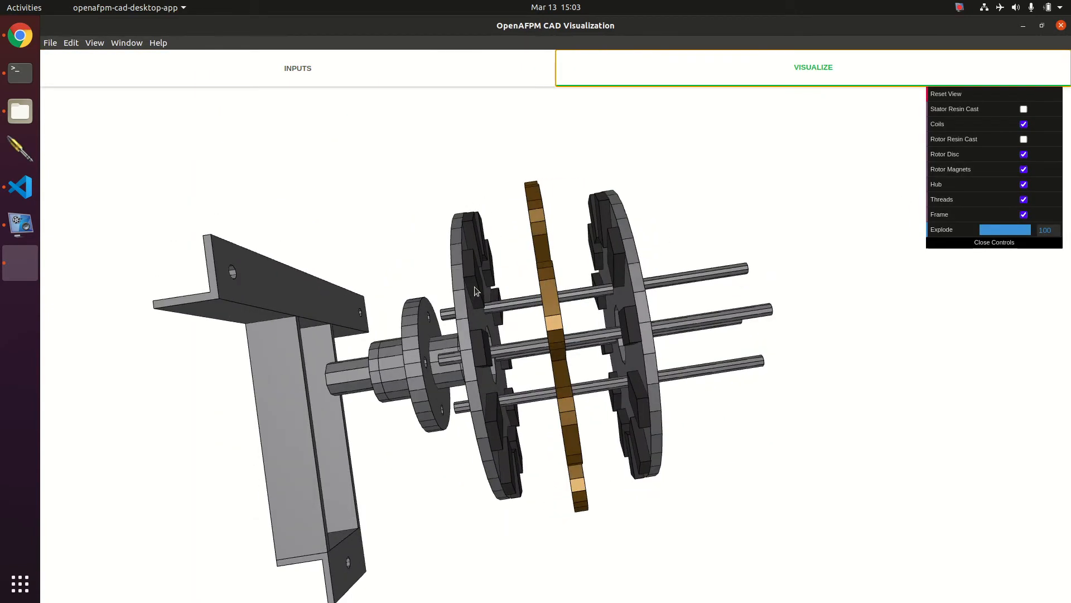
pyautogui.click(143, 67)
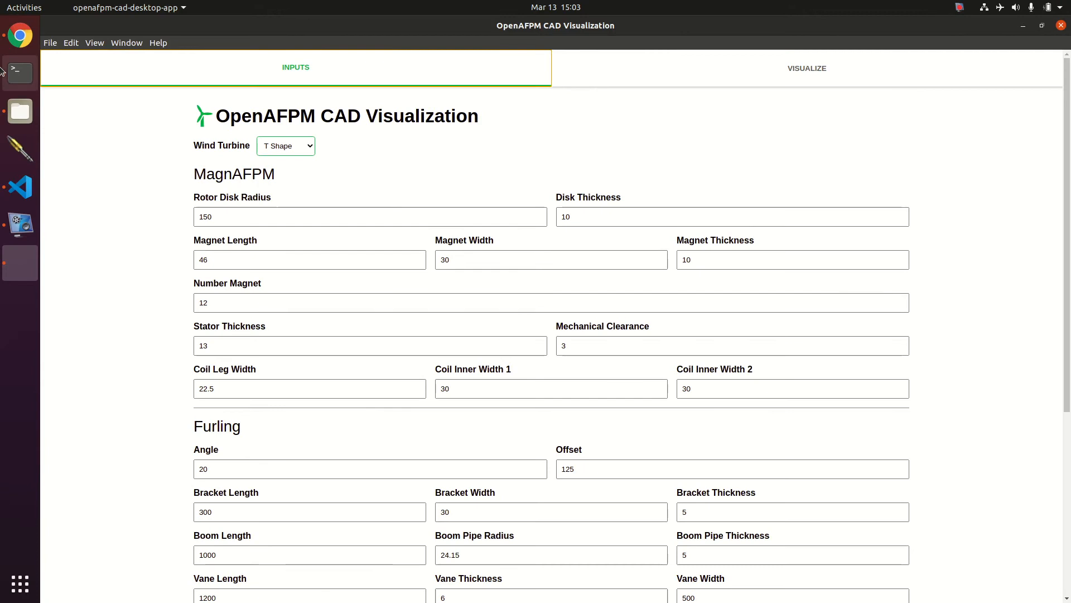
pyautogui.click(8, 36)
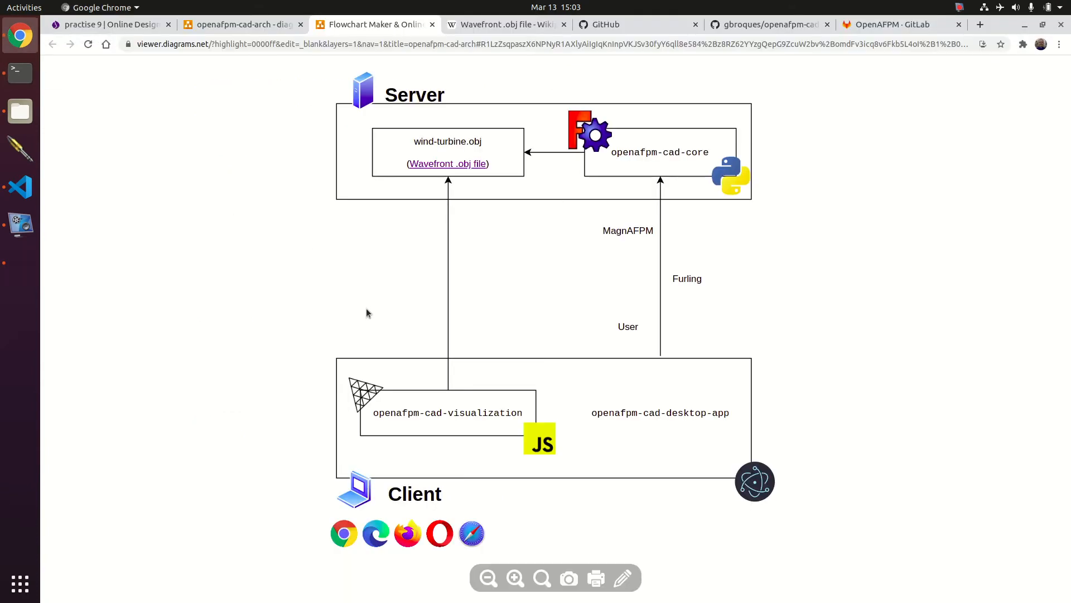